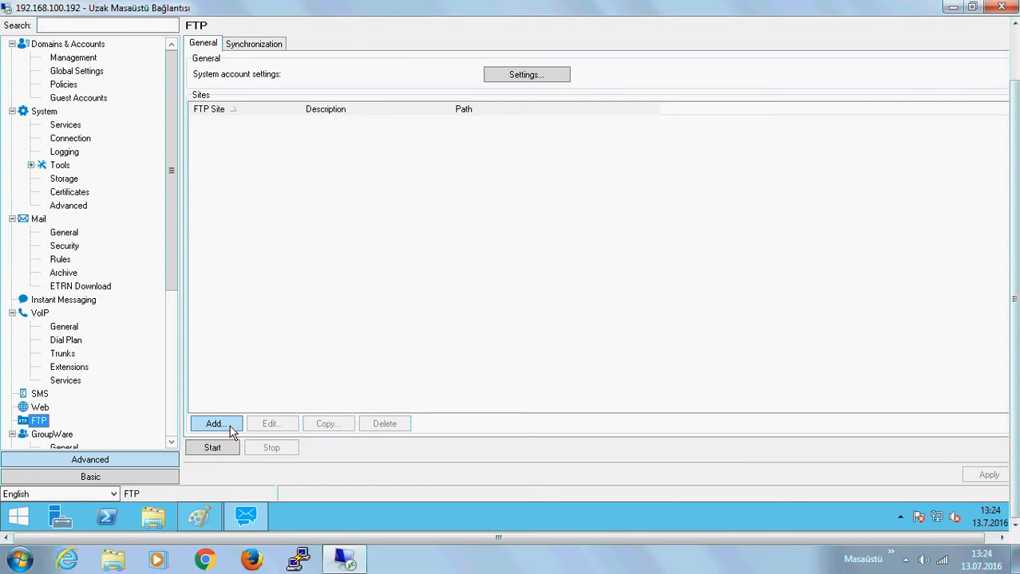
Add a new FTP site named ftp.icetest.com with the description "share files".
{"action": "left_click", "coordinate": [231, 426]}
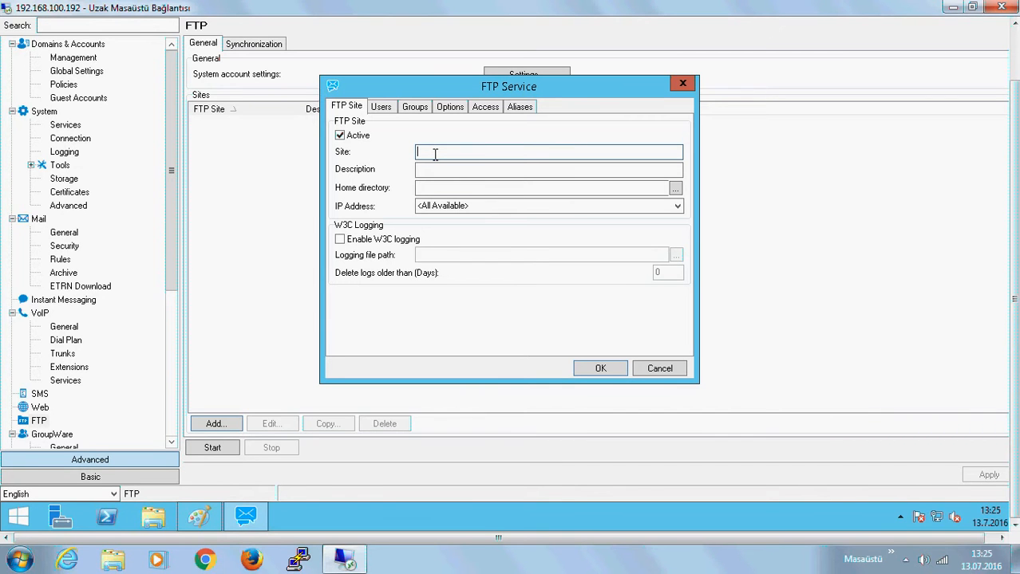
{"action": "type", "text": "ftp.icetest.com"}
{"action": "left_click", "coordinate": [459, 169]}
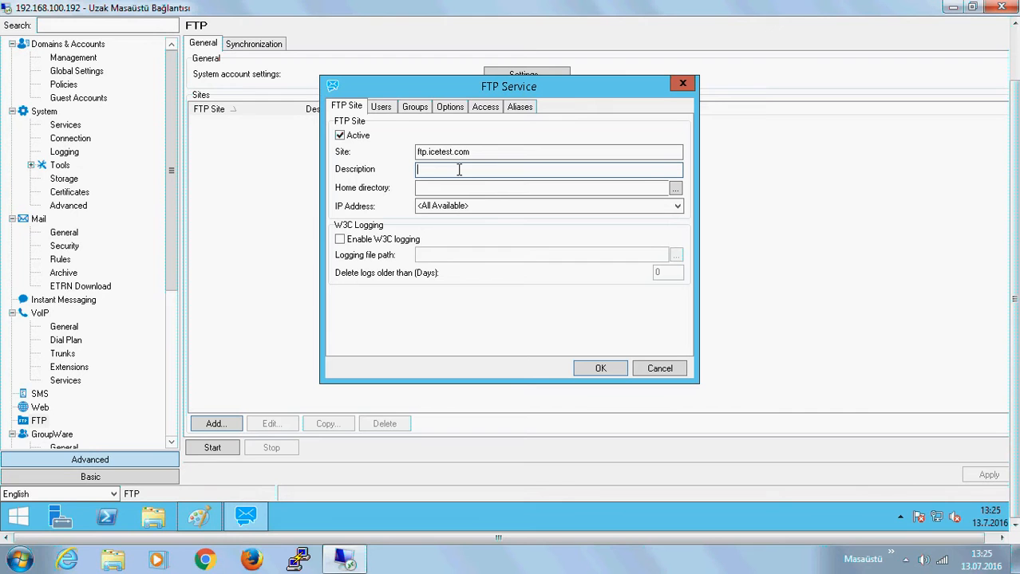
{"action": "type", "text": "share files"}
Set the FTP site's home directory to C:\test and keep its IP address on <All Available>.
{"action": "left_click", "coordinate": [674, 188]}
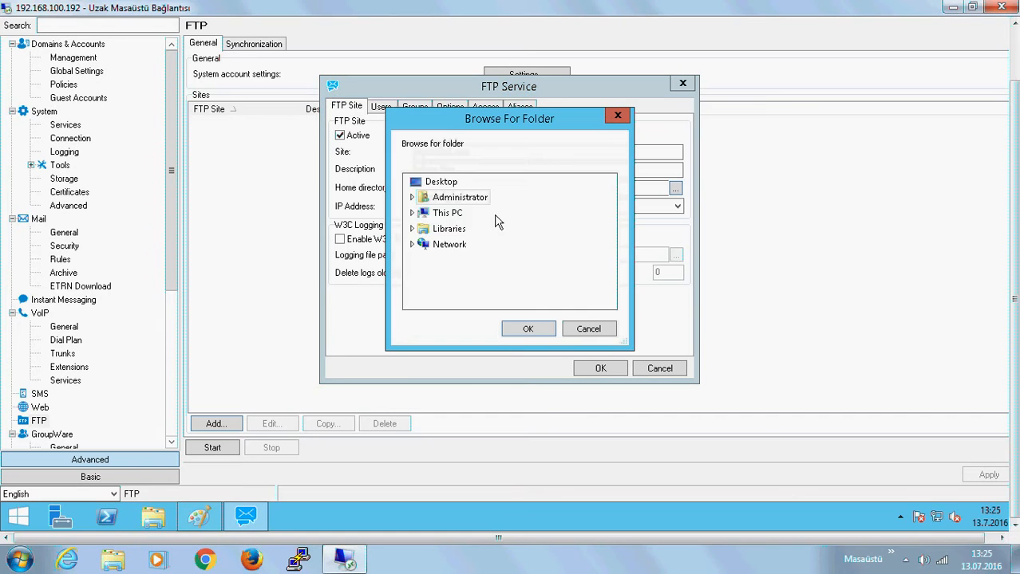
{"action": "left_click", "coordinate": [412, 213]}
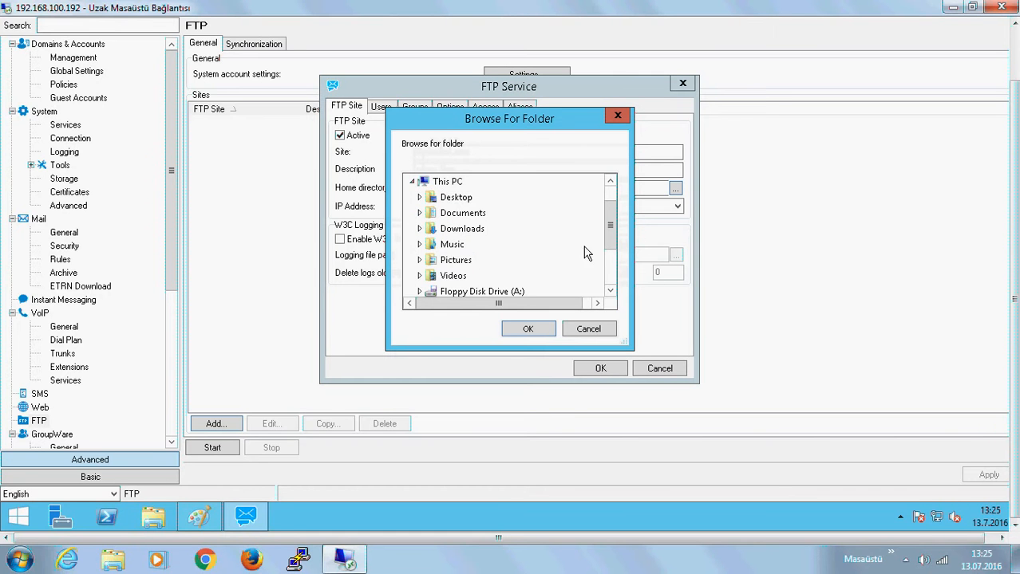
{"action": "scroll", "coordinate": [608, 224], "scroll_direction": "down", "scroll_amount": 2}
{"action": "left_click", "coordinate": [419, 243]}
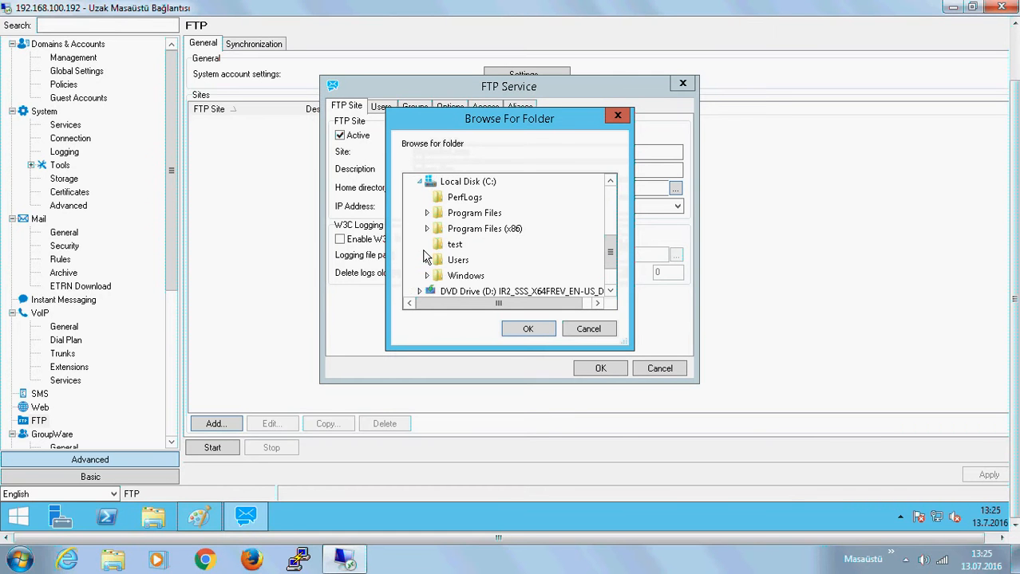
{"action": "left_click", "coordinate": [457, 245]}
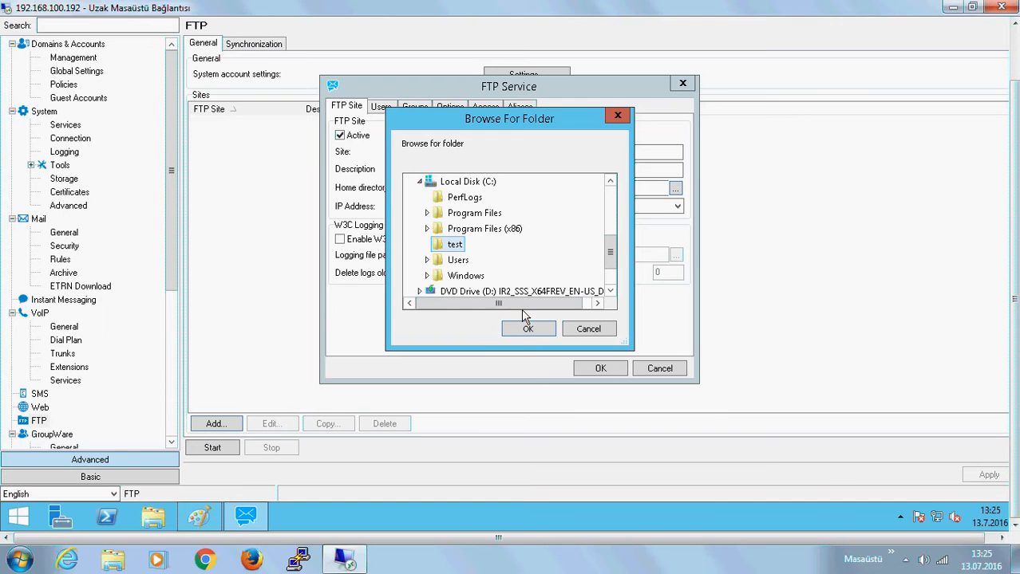
{"action": "left_click", "coordinate": [526, 330]}
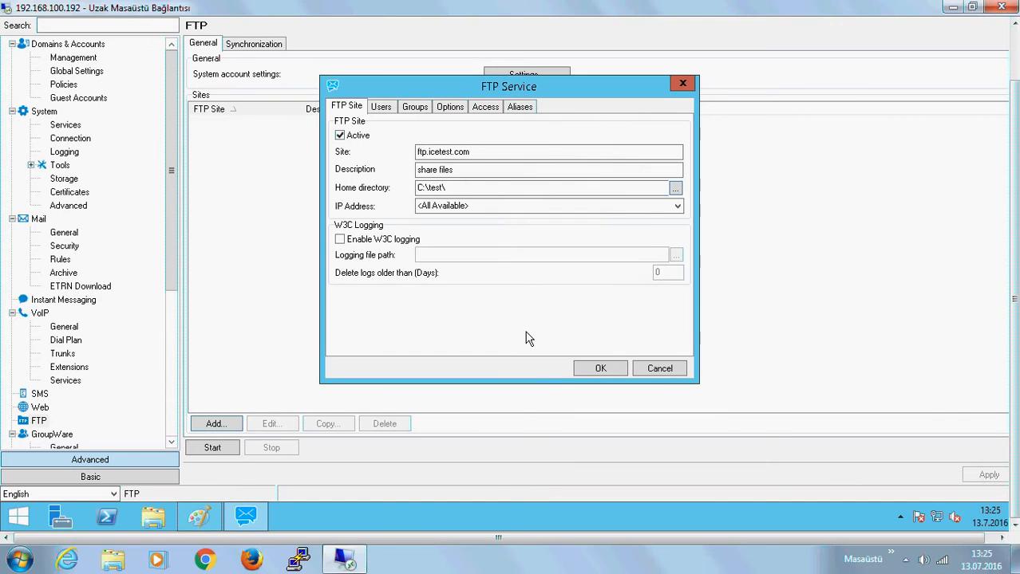
{"action": "left_click", "coordinate": [556, 207]}
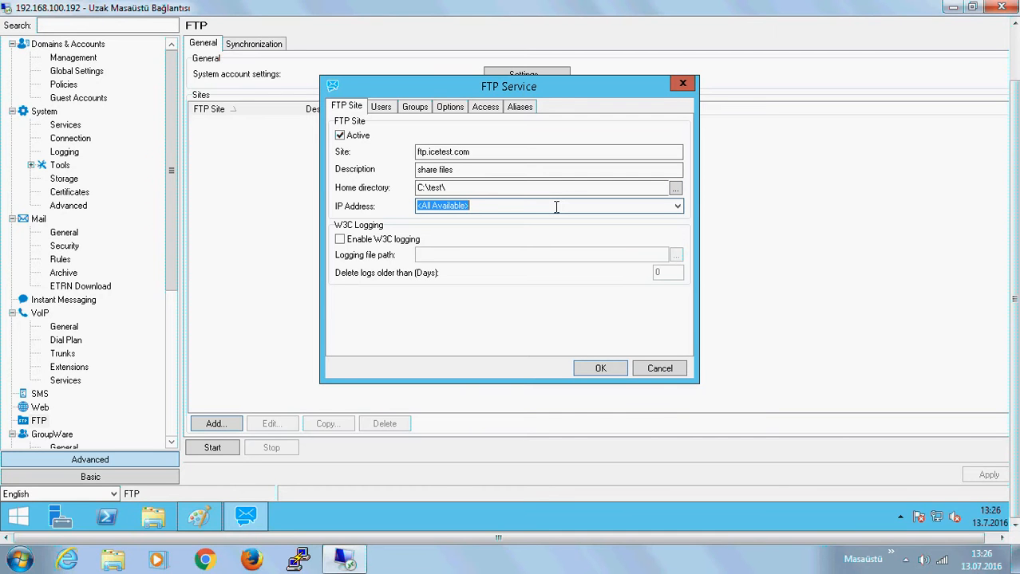
{"action": "left_click", "coordinate": [675, 206]}
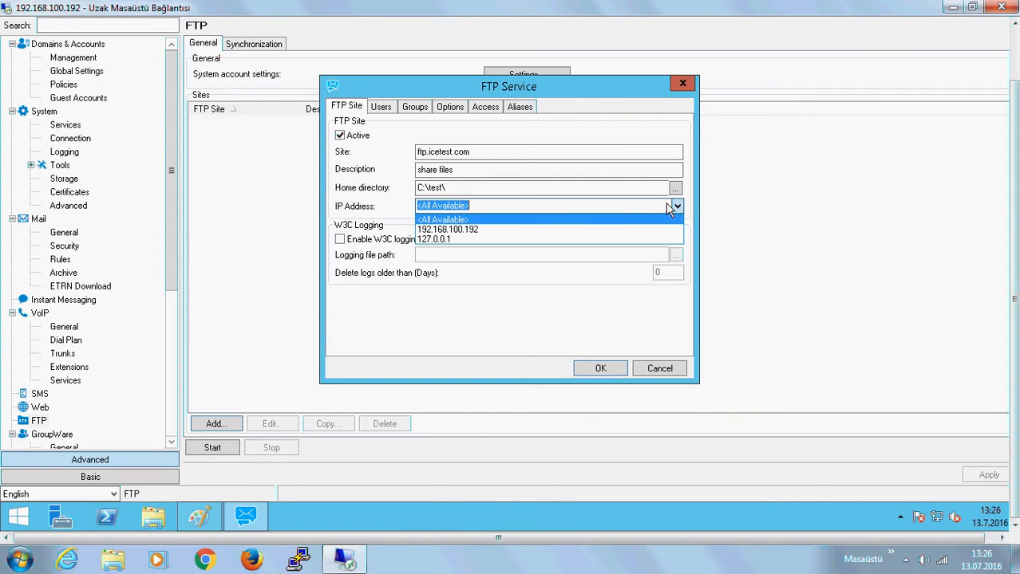
{"action": "left_click", "coordinate": [676, 207]}
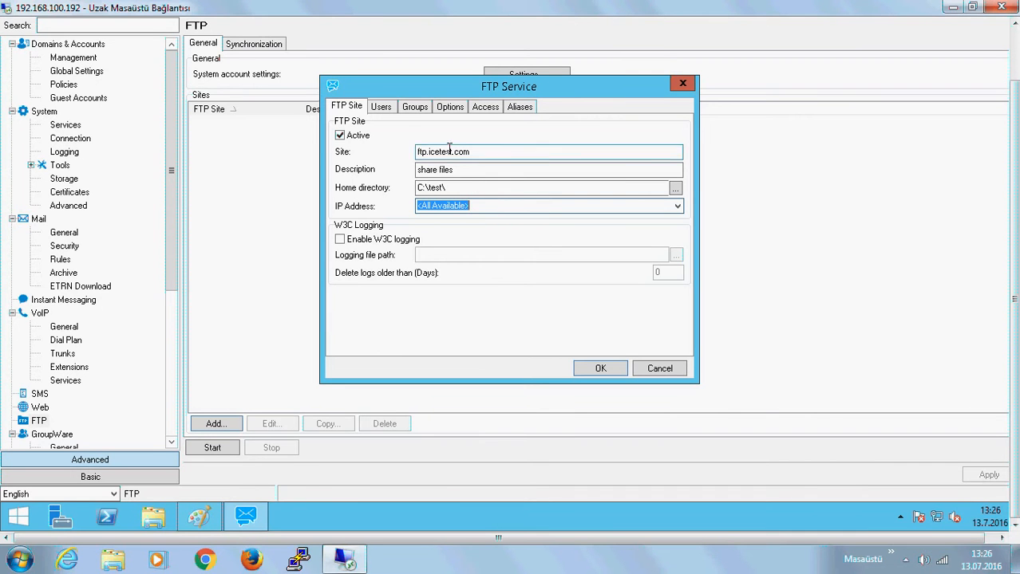
Add an FTP user with username and name test1, keep the type Local, and enter the account password.
{"action": "left_click", "coordinate": [387, 108]}
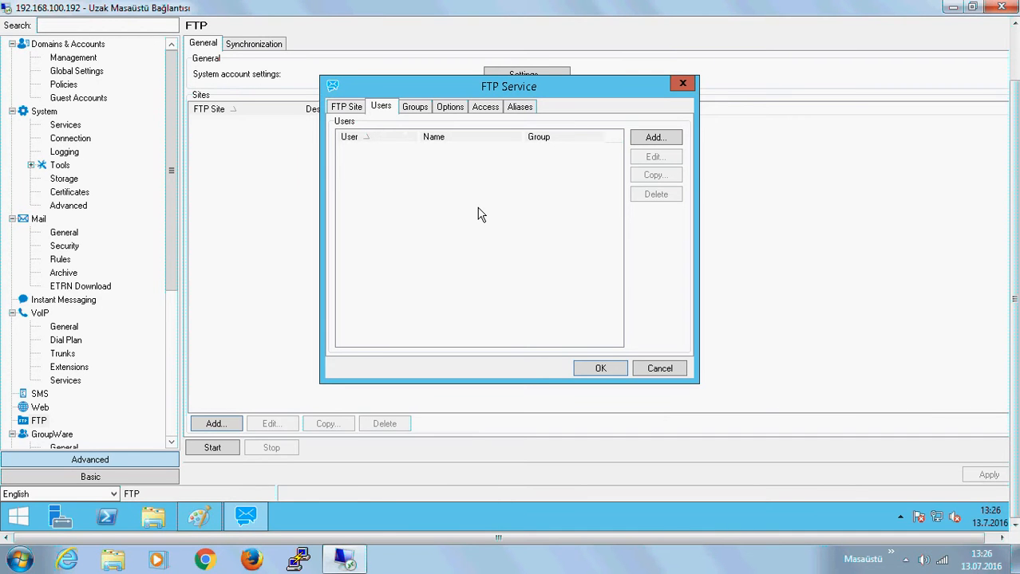
{"action": "left_click", "coordinate": [656, 140]}
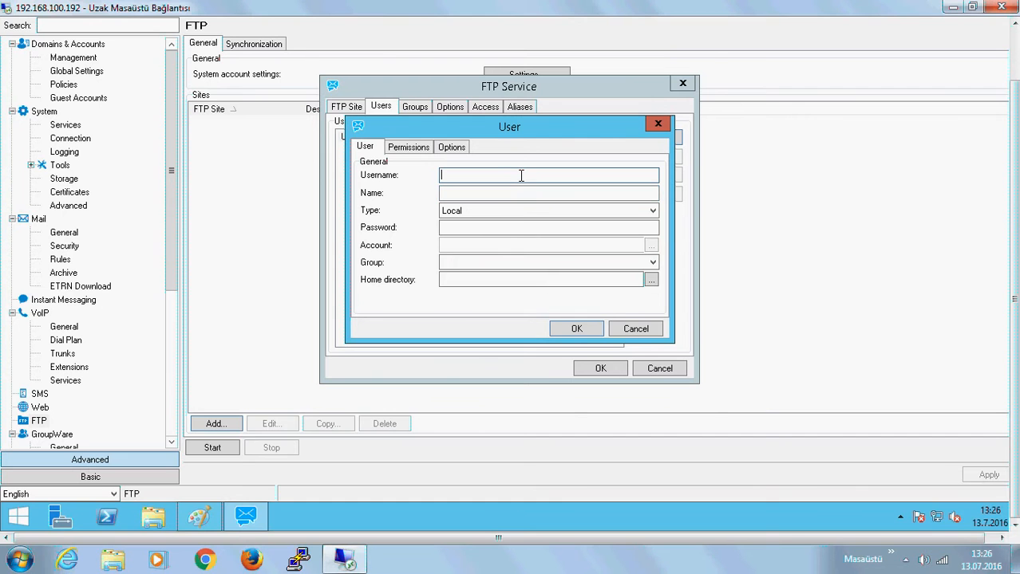
{"action": "type", "text": "test1"}
{"action": "left_click", "coordinate": [518, 193]}
{"action": "type", "text": "test1"}
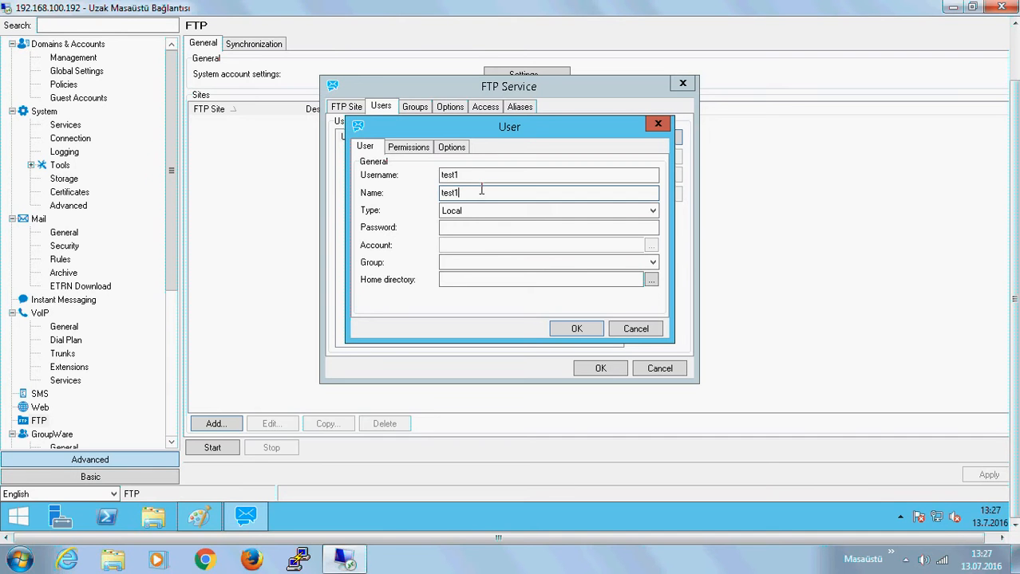
{"action": "left_click", "coordinate": [470, 210]}
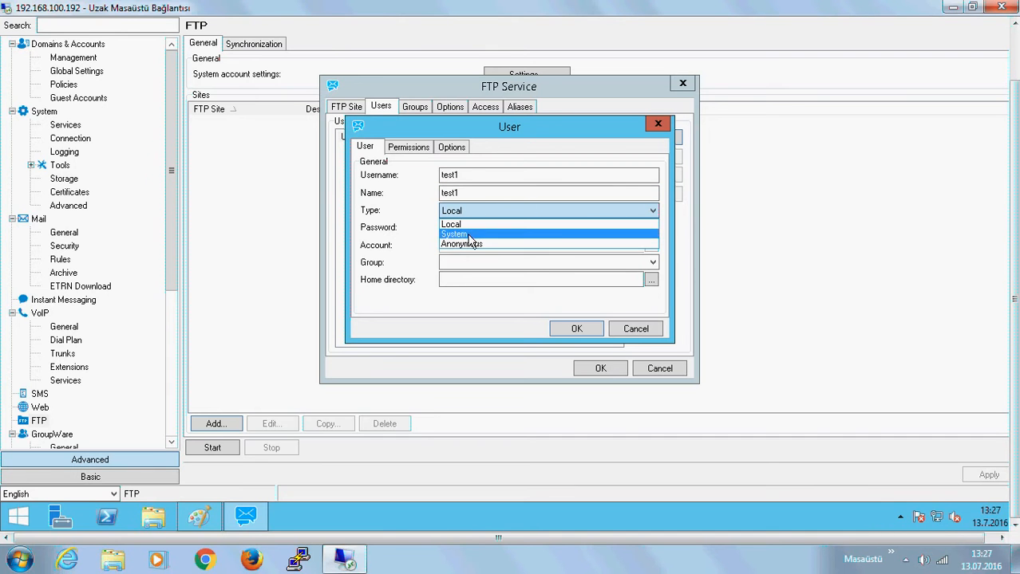
{"action": "left_click", "coordinate": [528, 226]}
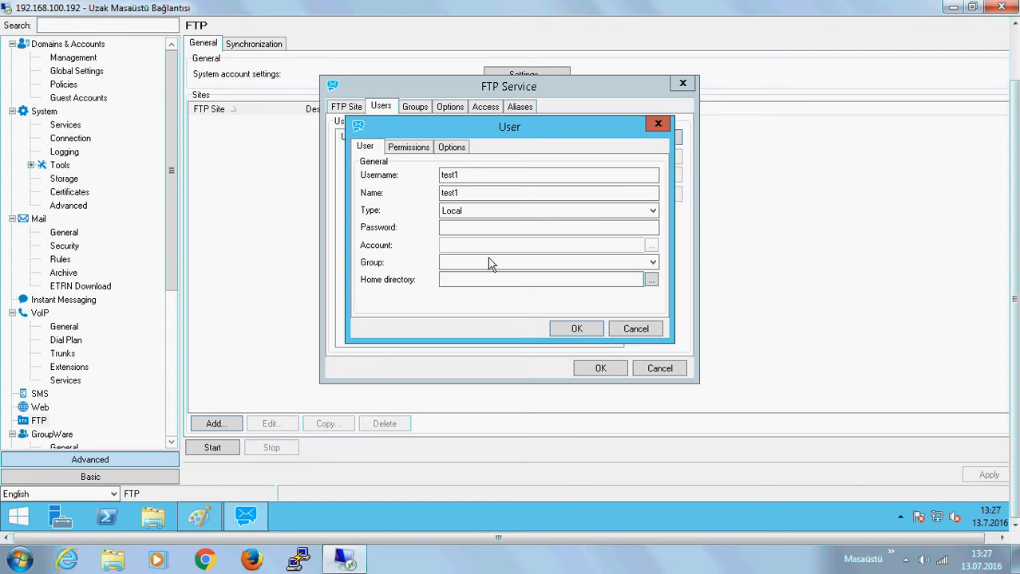
{"action": "left_click", "coordinate": [500, 231]}
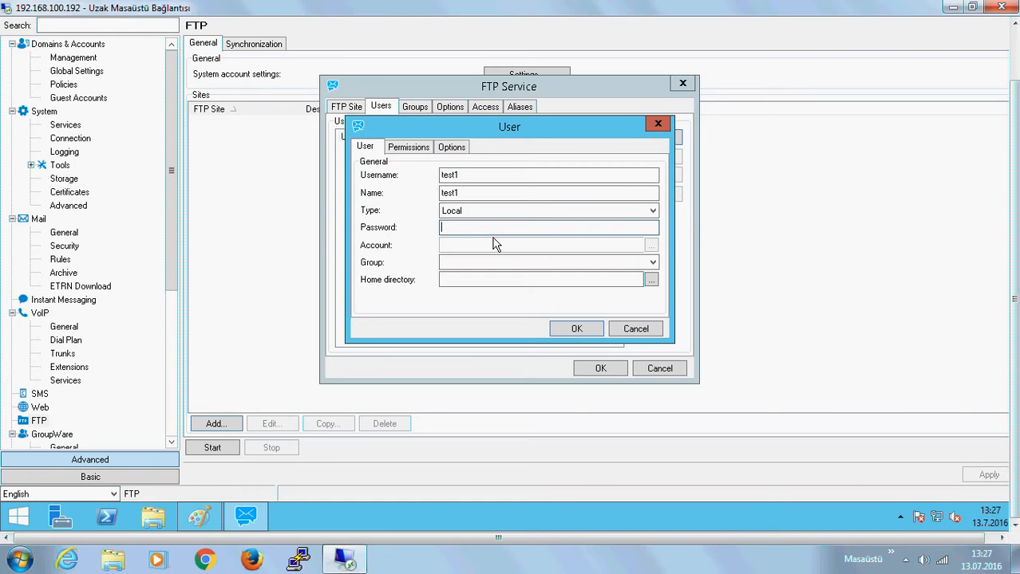
{"action": "type", "text": "********"}
Set the test1 user's home directory to the C:\test folder, without assigning a group.
{"action": "left_click", "coordinate": [531, 263]}
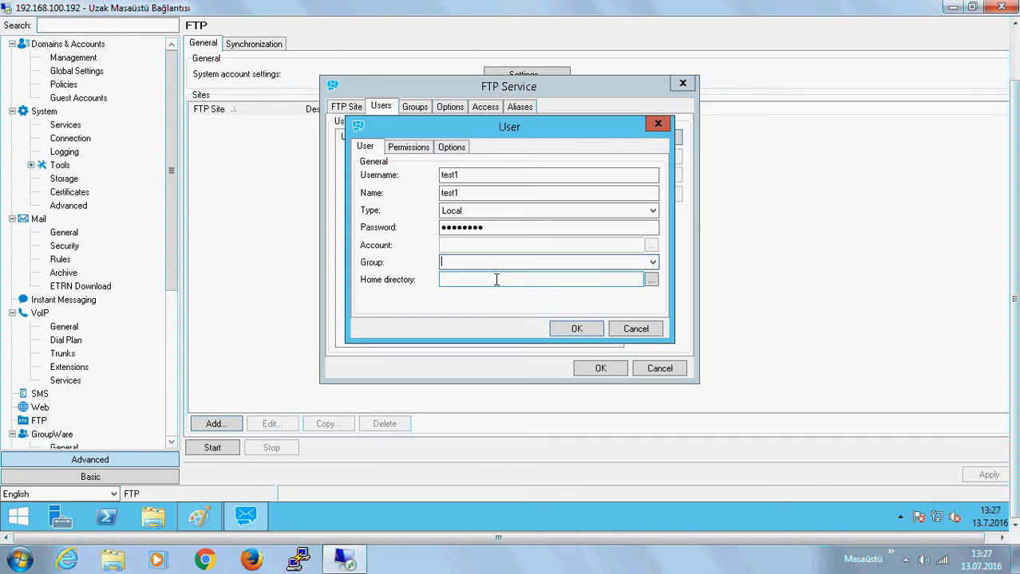
{"action": "left_click", "coordinate": [651, 281]}
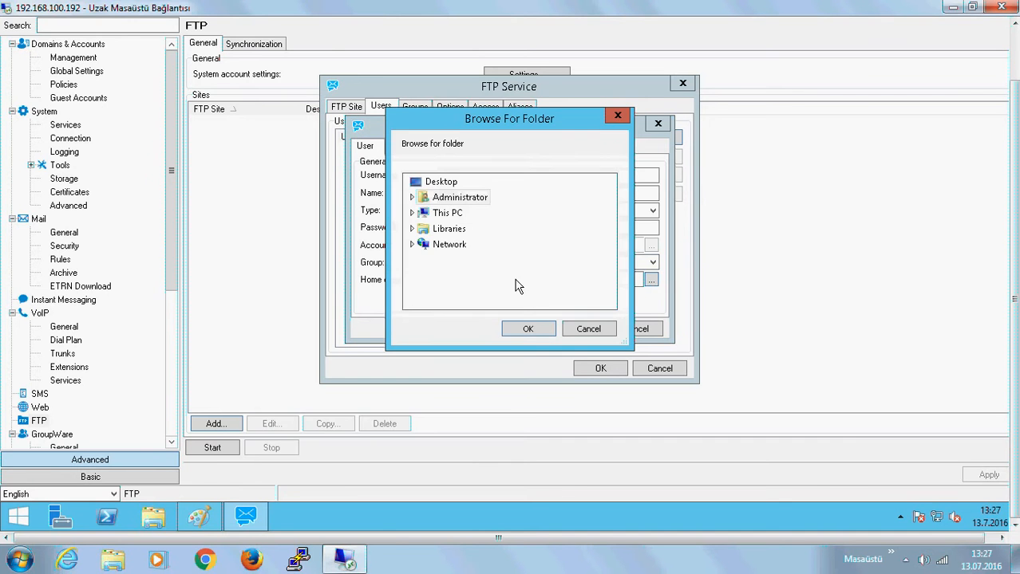
{"action": "left_click", "coordinate": [412, 213]}
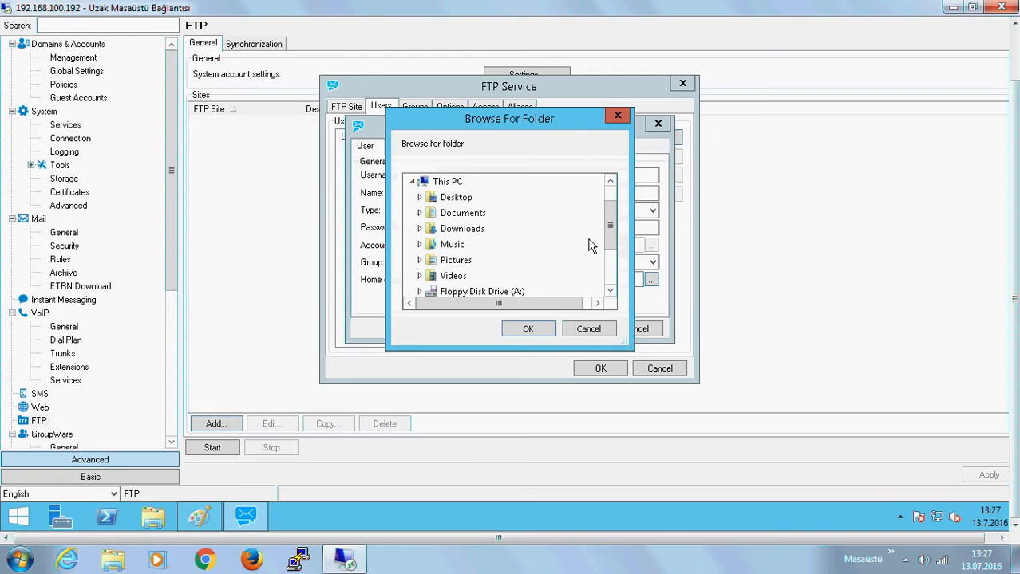
{"action": "left_click_drag", "start_coordinate": [608, 232], "coordinate": [608, 255]}
{"action": "left_click", "coordinate": [419, 244]}
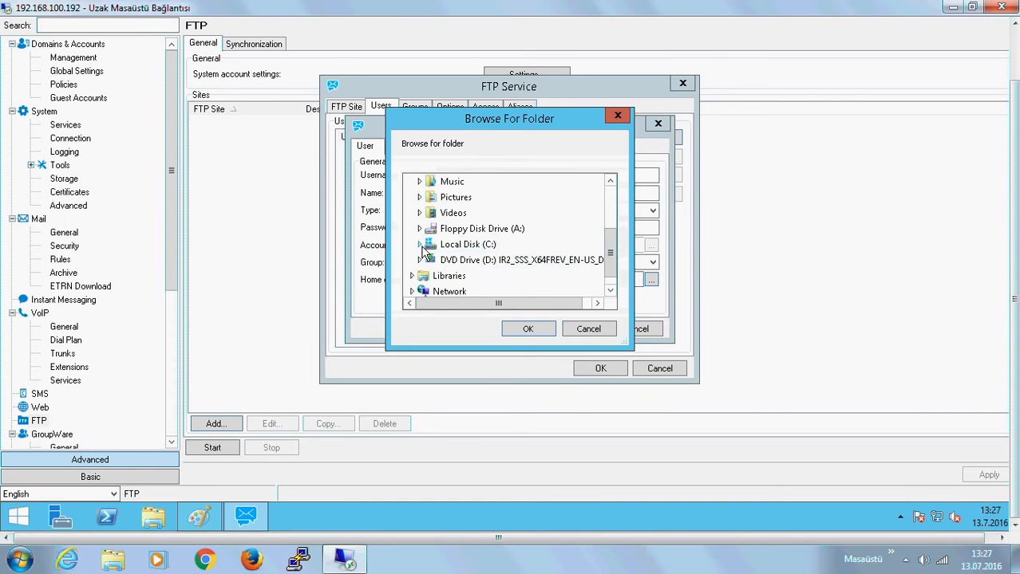
{"action": "left_click", "coordinate": [511, 246]}
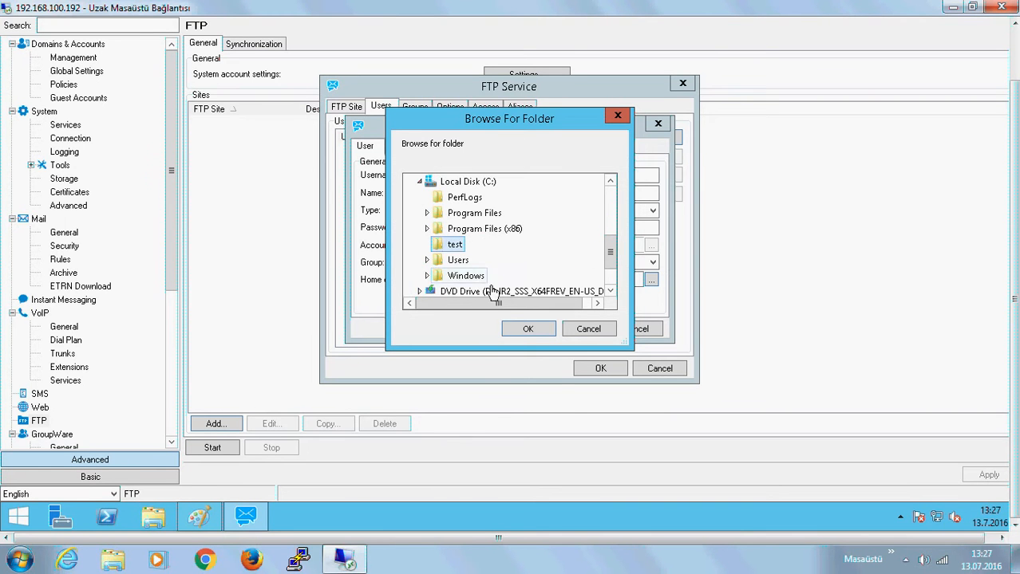
{"action": "left_click", "coordinate": [515, 328]}
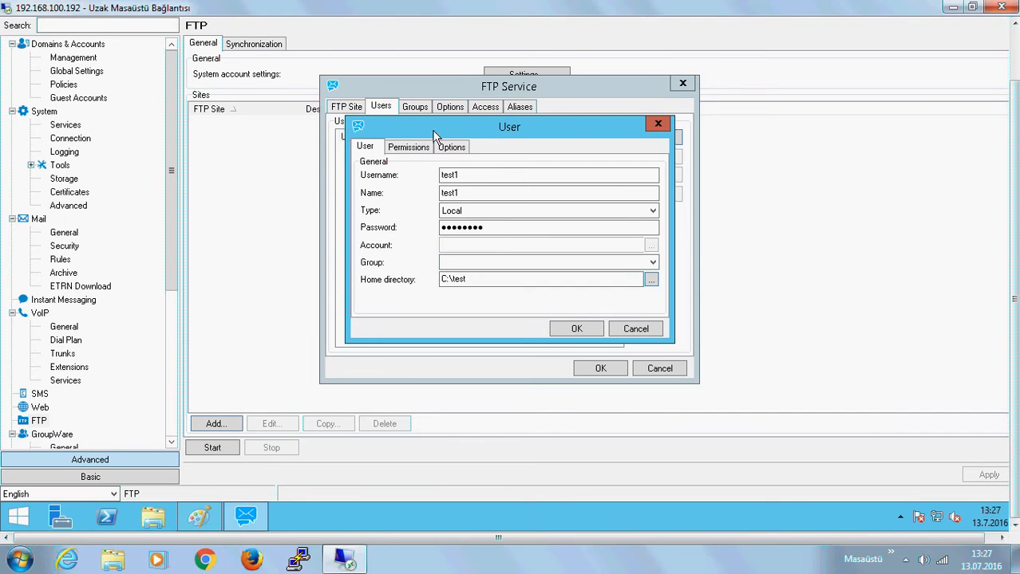
Grant the test1 user the default read, write and delete path permissions, and save the user with all transfer limits at 0.
{"action": "left_click", "coordinate": [407, 147]}
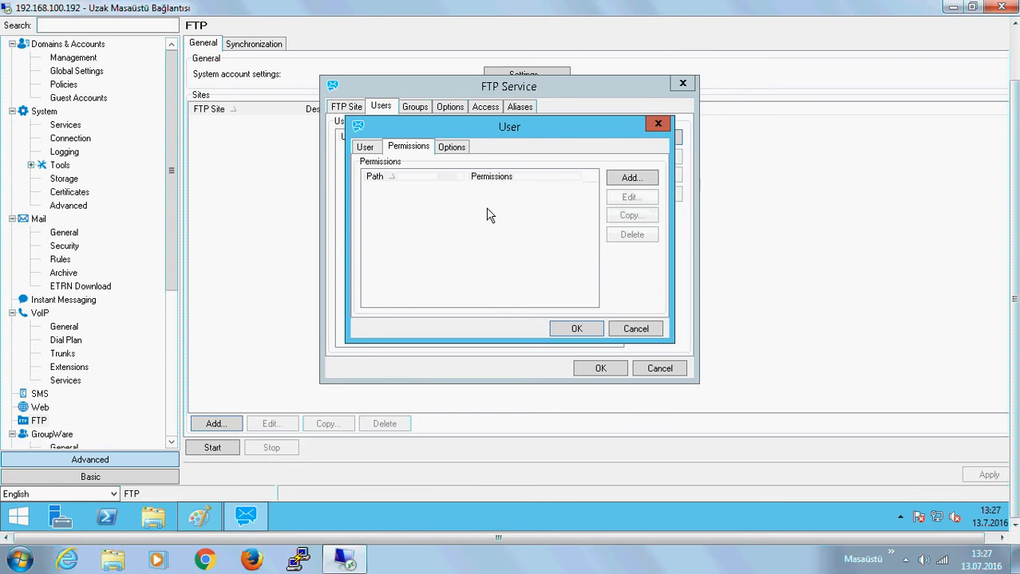
{"action": "left_click", "coordinate": [621, 177]}
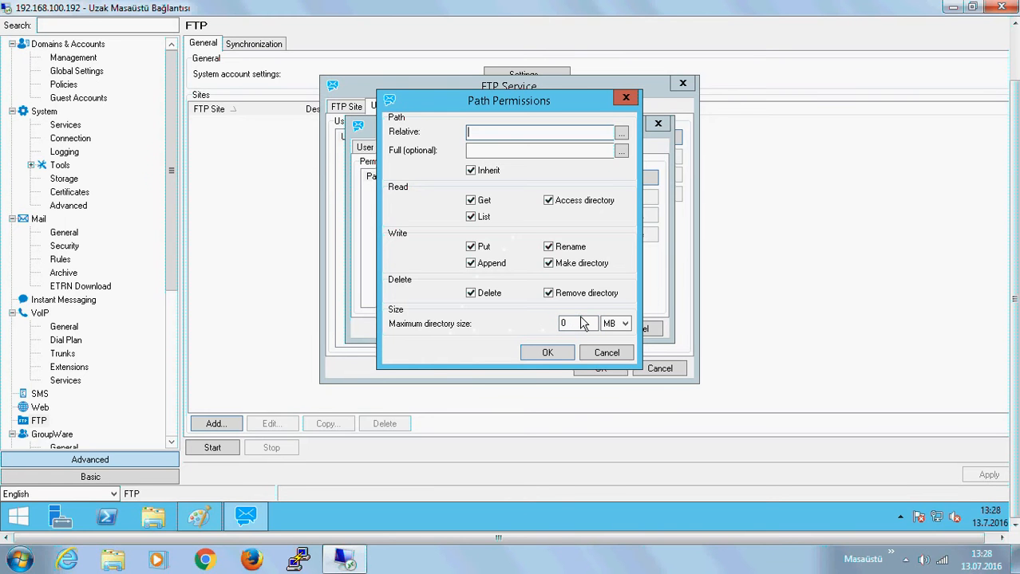
{"action": "left_click", "coordinate": [558, 356]}
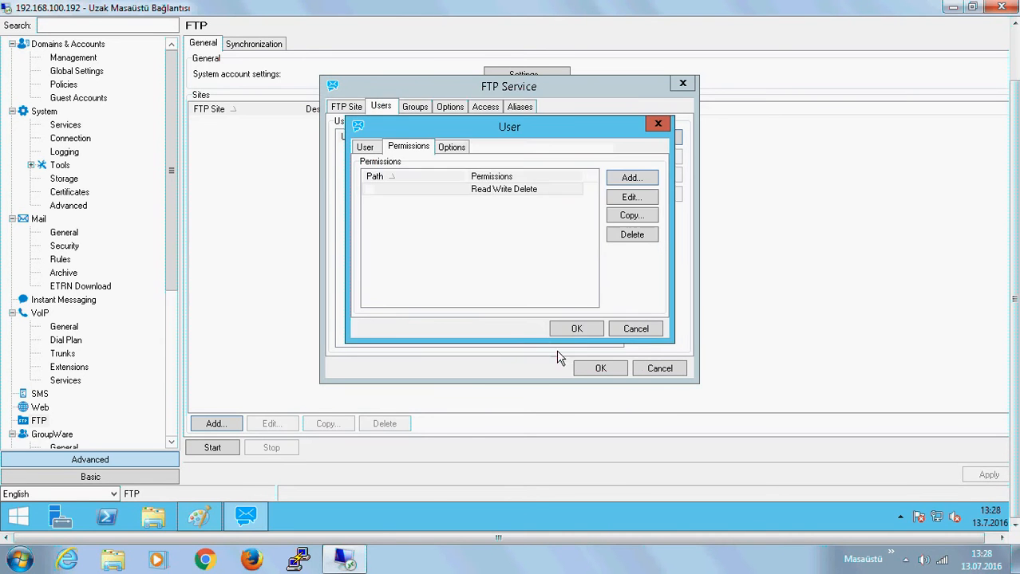
{"action": "left_click", "coordinate": [452, 147]}
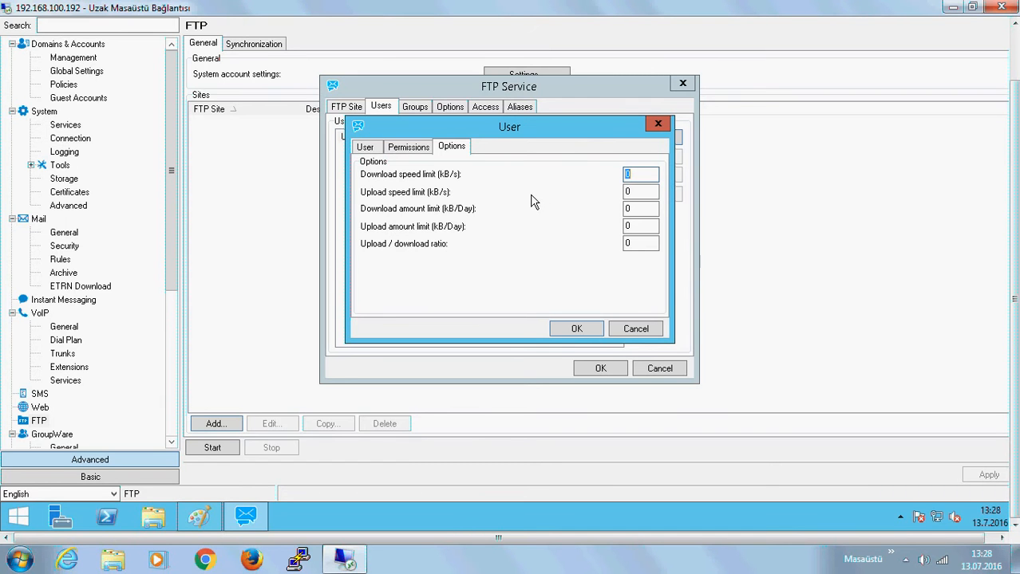
{"action": "left_click", "coordinate": [576, 329]}
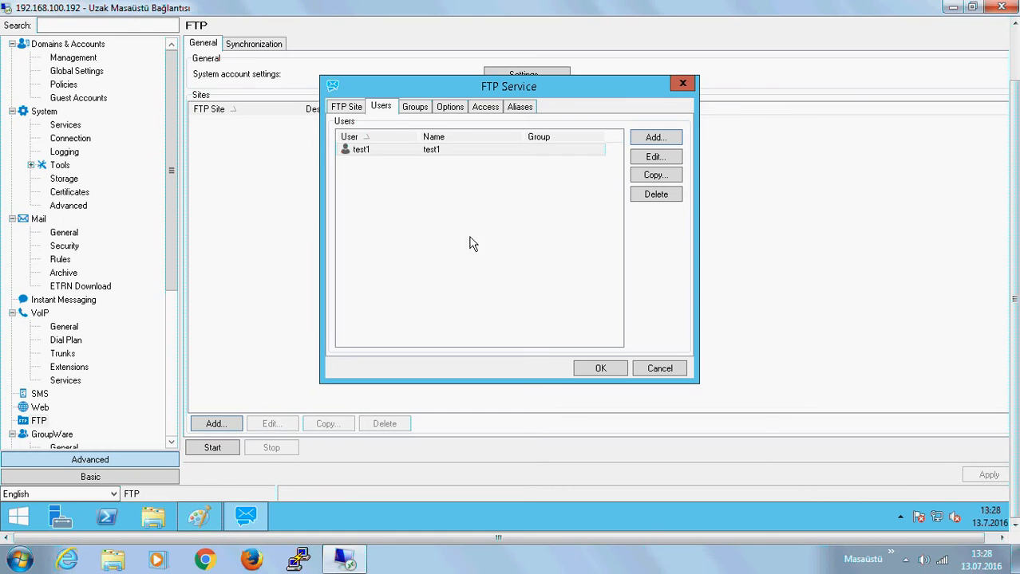
Examine the general, permission and transfer limit settings offered for a new FTP group, without creating one.
{"action": "left_click", "coordinate": [421, 108]}
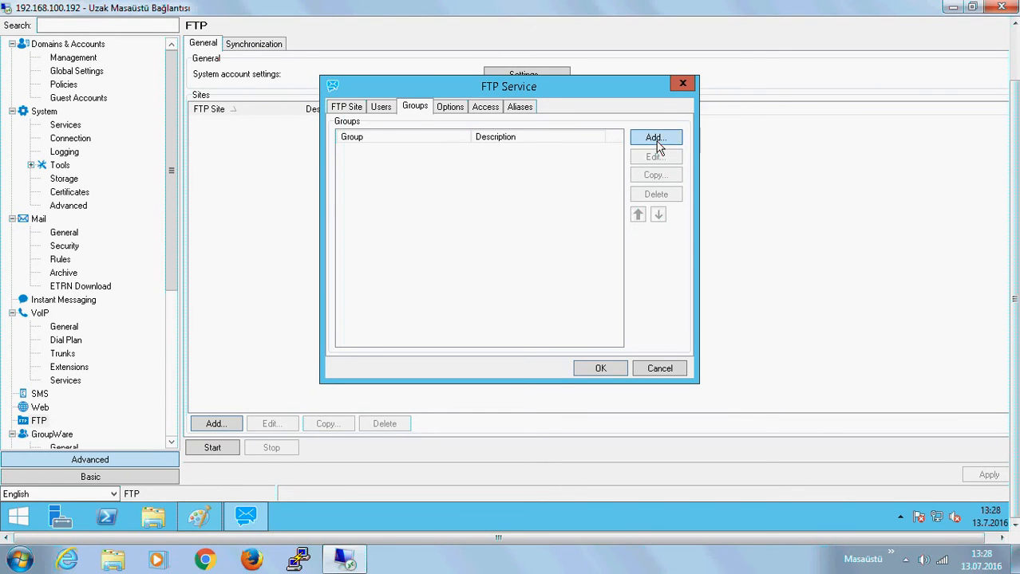
{"action": "left_click", "coordinate": [655, 142]}
{"action": "left_click", "coordinate": [423, 150]}
{"action": "left_click", "coordinate": [458, 151]}
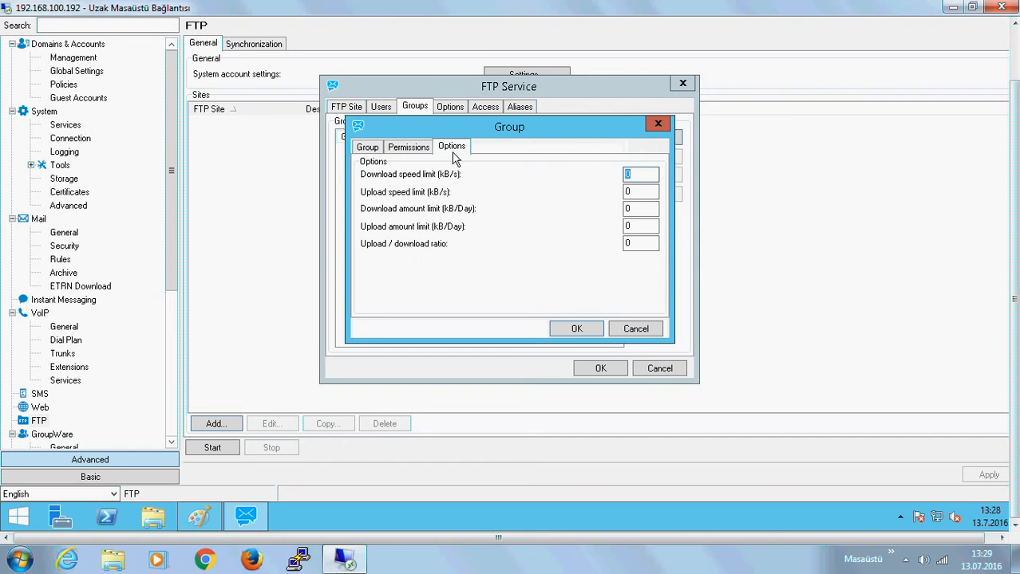
{"action": "left_click", "coordinate": [373, 148]}
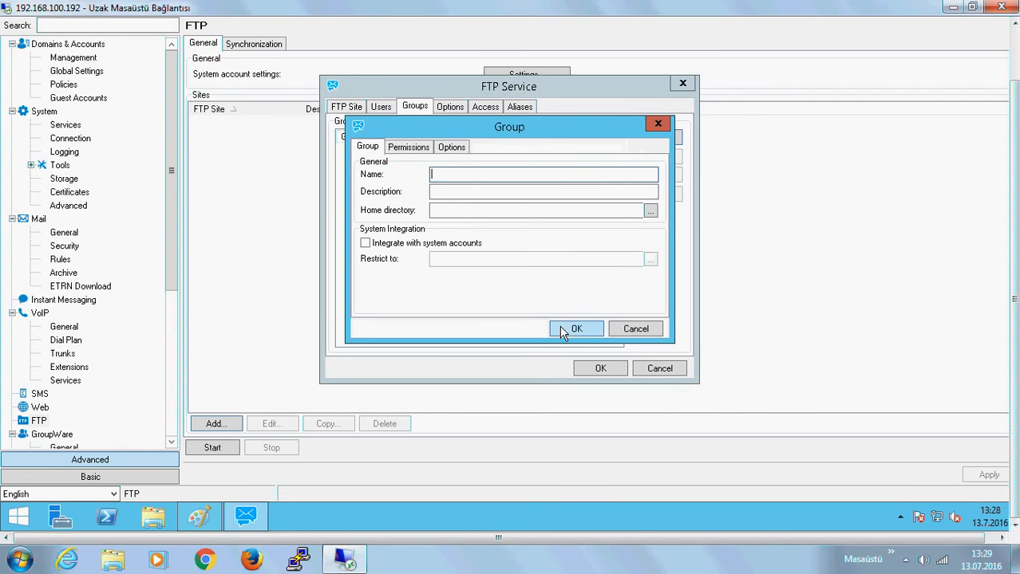
{"action": "left_click", "coordinate": [612, 329]}
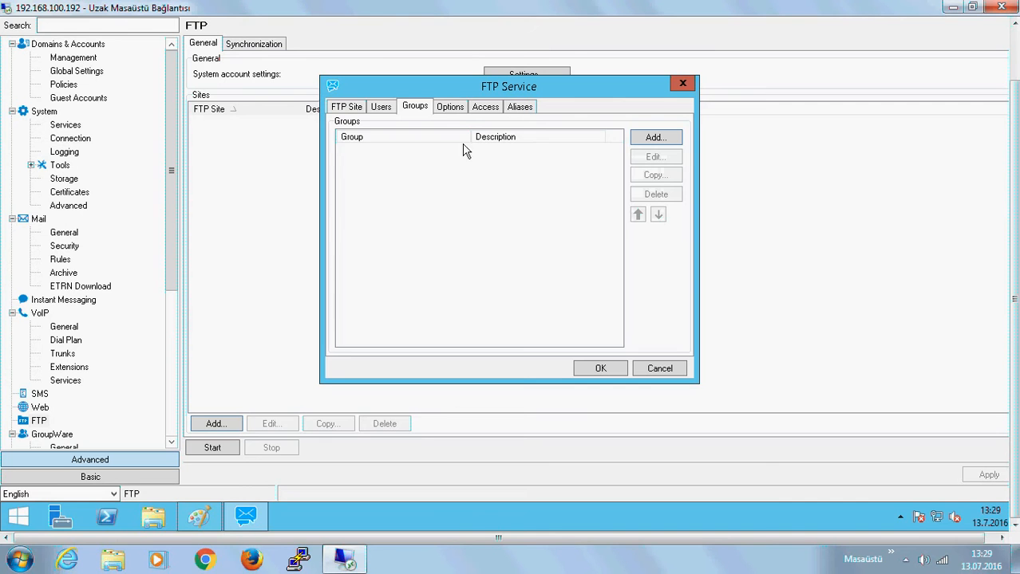
Review the site's connection options, IP access rules and directory aliases, and save the FTP site with their defaults.
{"action": "left_click", "coordinate": [450, 109]}
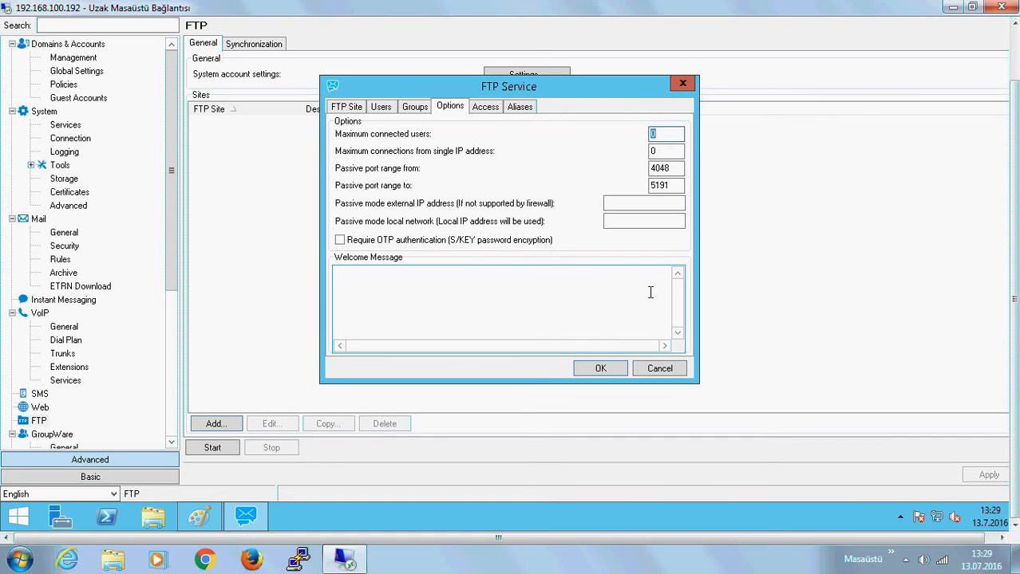
{"action": "left_click", "coordinate": [492, 110]}
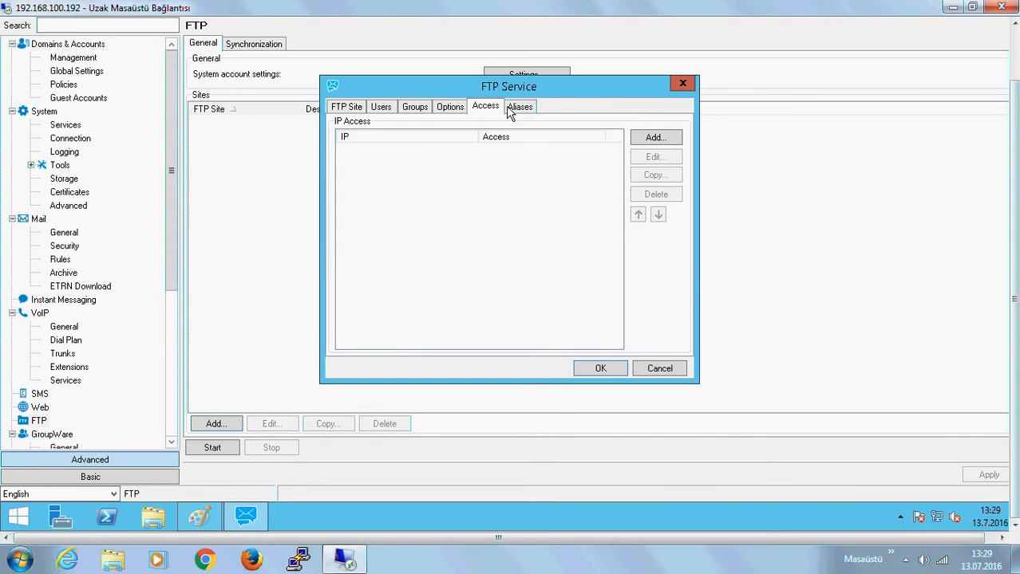
{"action": "left_click", "coordinate": [522, 110]}
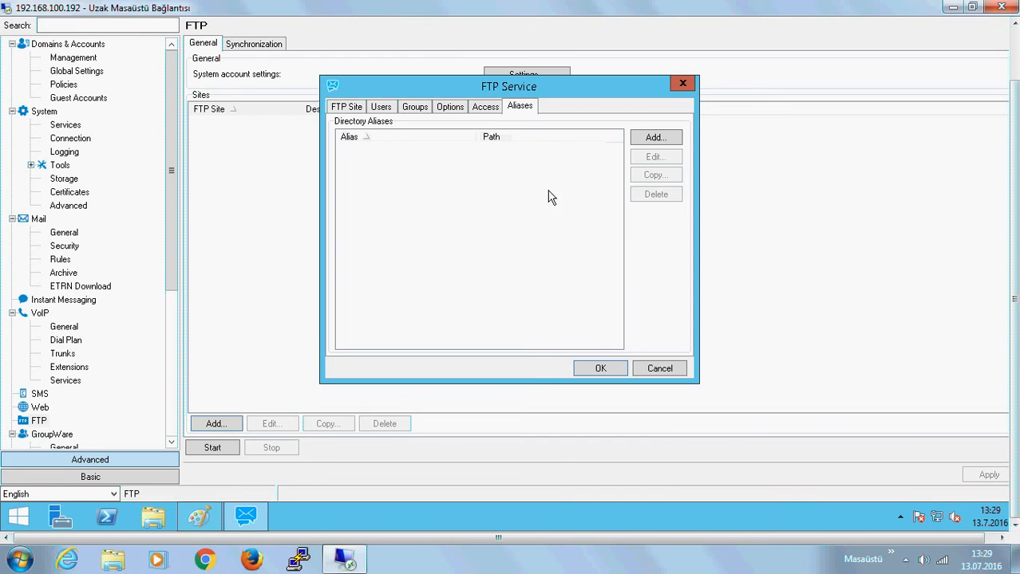
{"action": "left_click", "coordinate": [599, 368]}
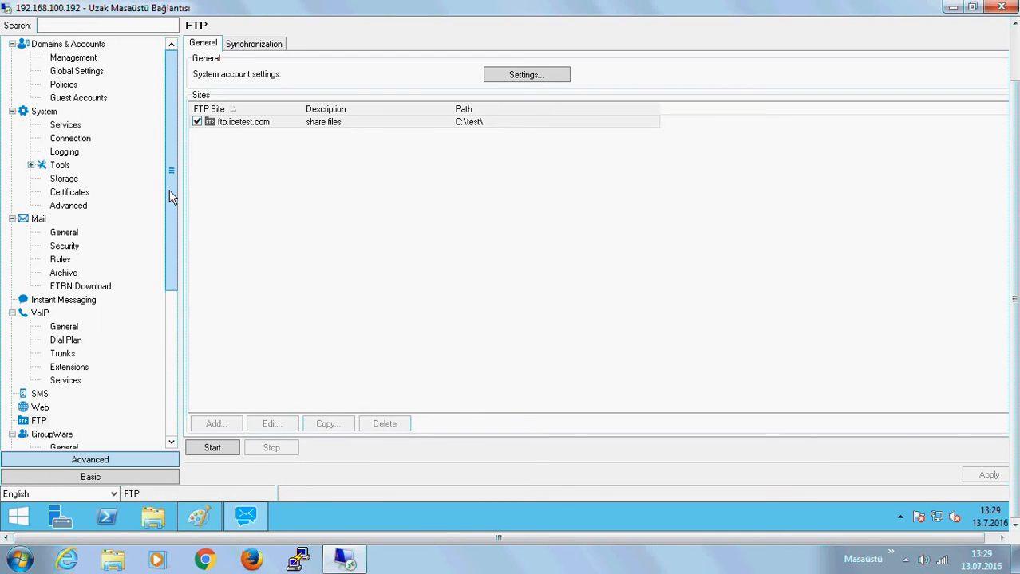
Open the system services overview and start the FTP service.
{"action": "left_click", "coordinate": [65, 126]}
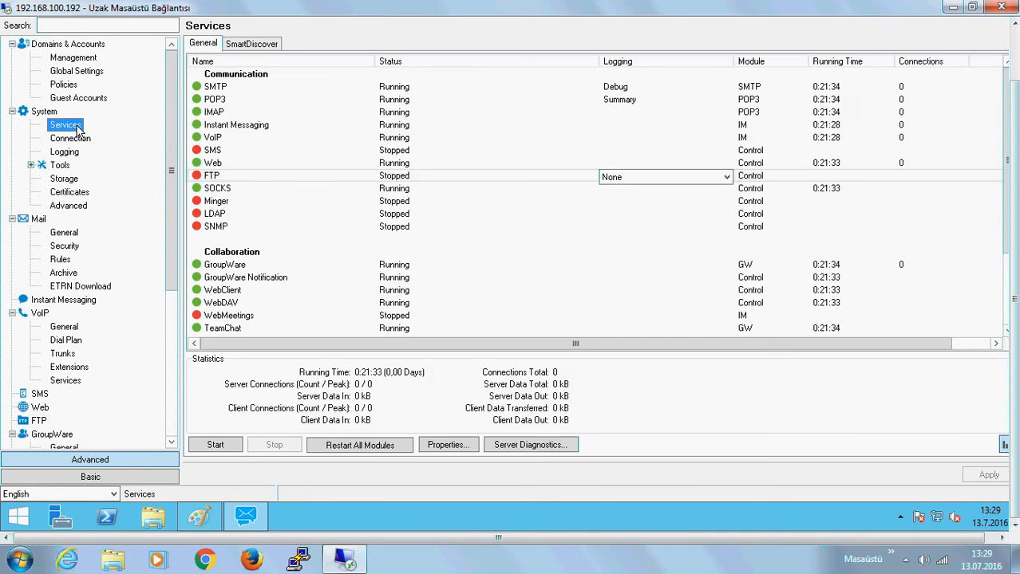
{"action": "right_click", "coordinate": [396, 177]}
{"action": "left_click", "coordinate": [425, 185]}
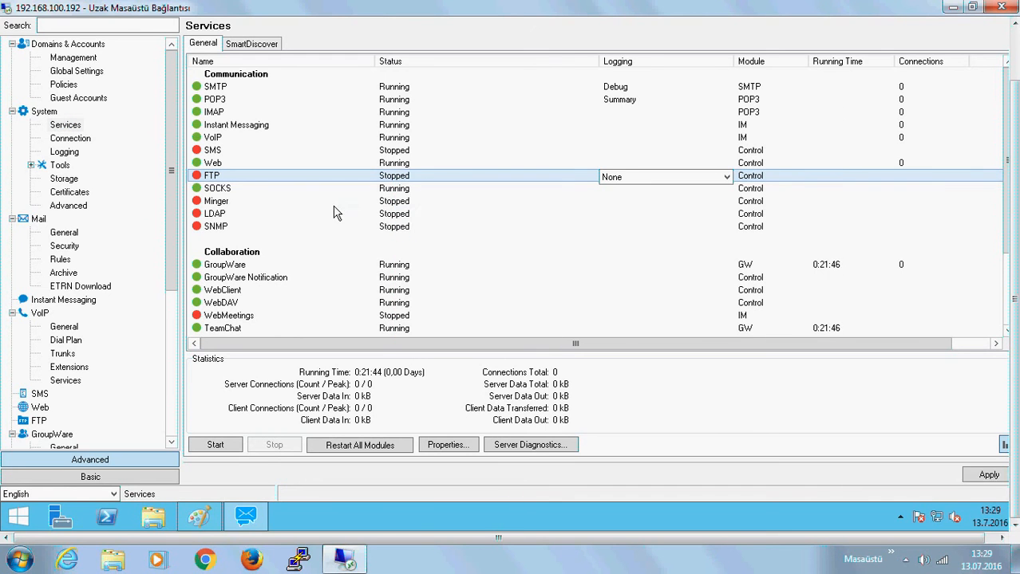
{"action": "left_click", "coordinate": [335, 213]}
{"action": "left_click", "coordinate": [448, 178]}
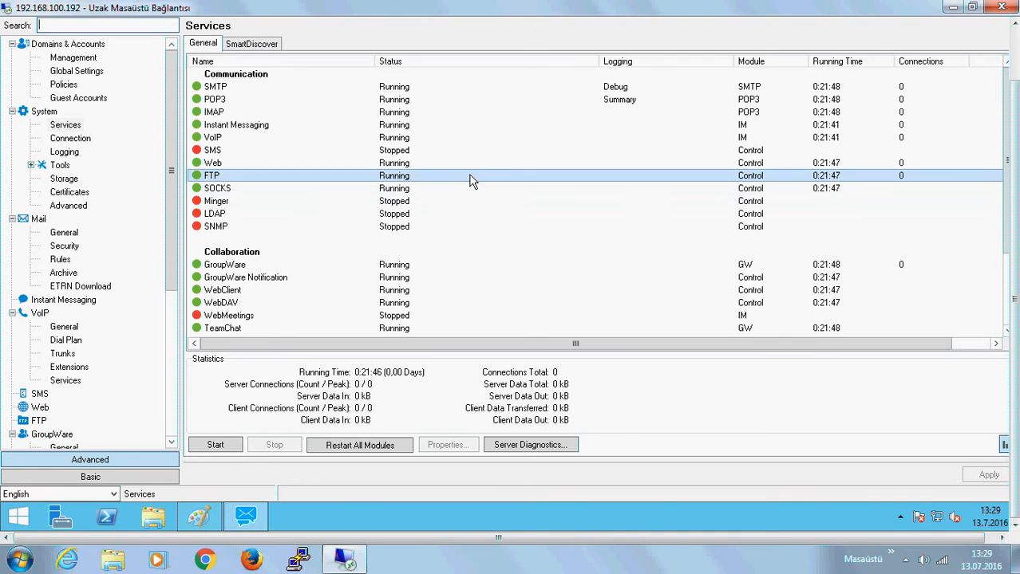
Examine the FTP service's port, traffic logging, access restriction, and connection and bandwidth limit settings, and accept them without changes.
{"action": "right_click", "coordinate": [471, 180]}
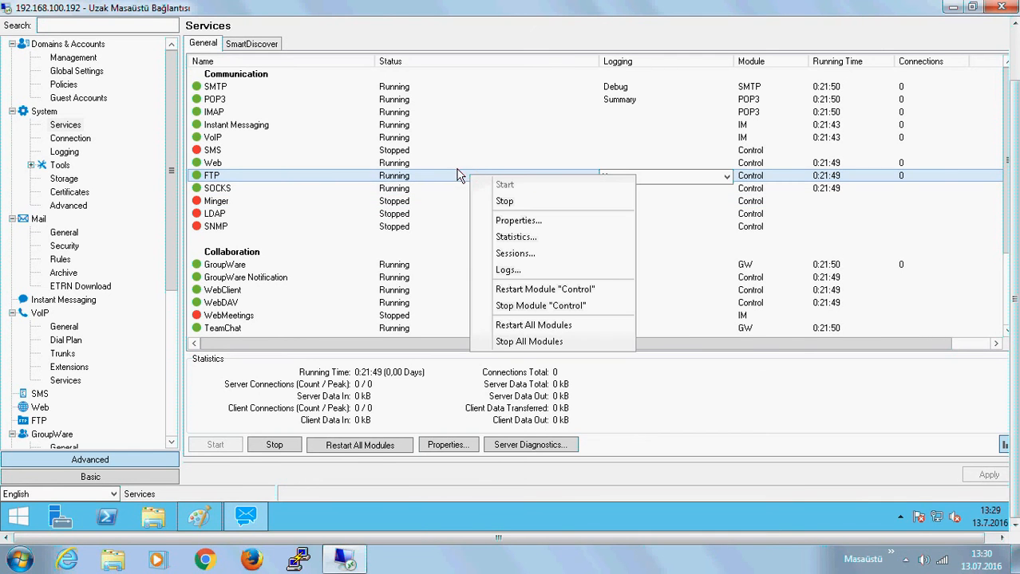
{"action": "double_click", "coordinate": [448, 175]}
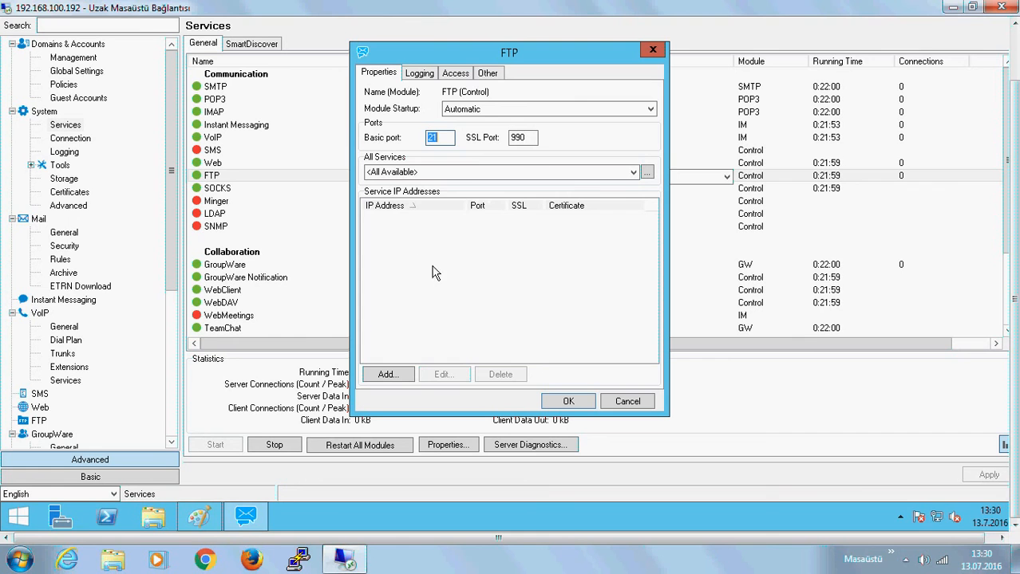
{"action": "left_click", "coordinate": [419, 72]}
{"action": "left_click", "coordinate": [456, 72]}
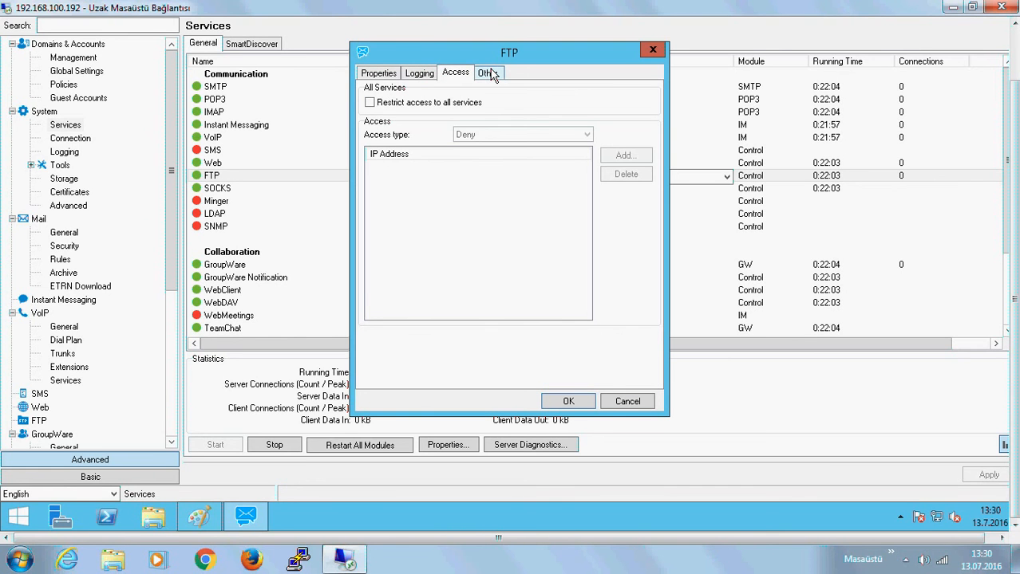
{"action": "left_click", "coordinate": [424, 74]}
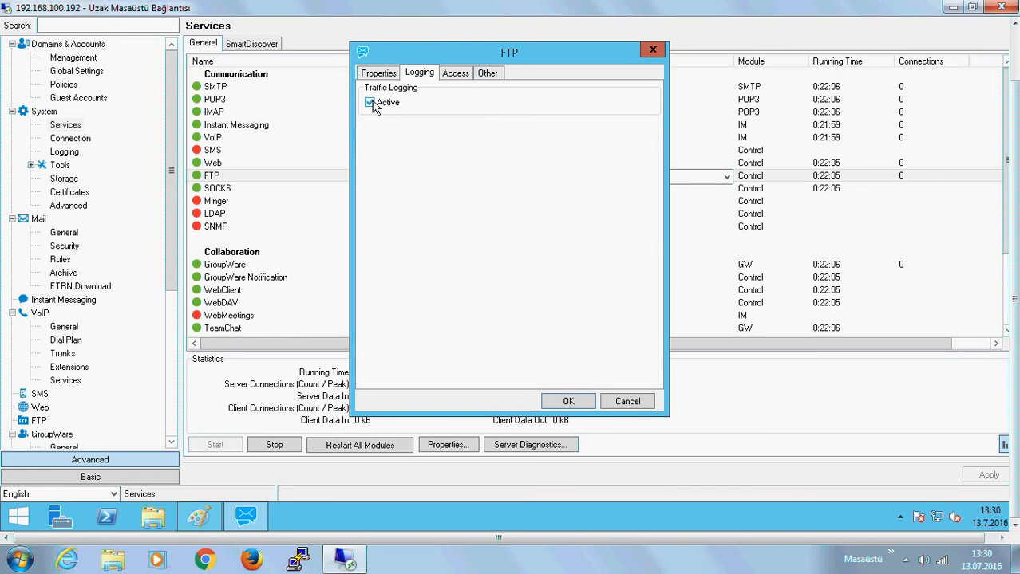
{"action": "left_click", "coordinate": [457, 74]}
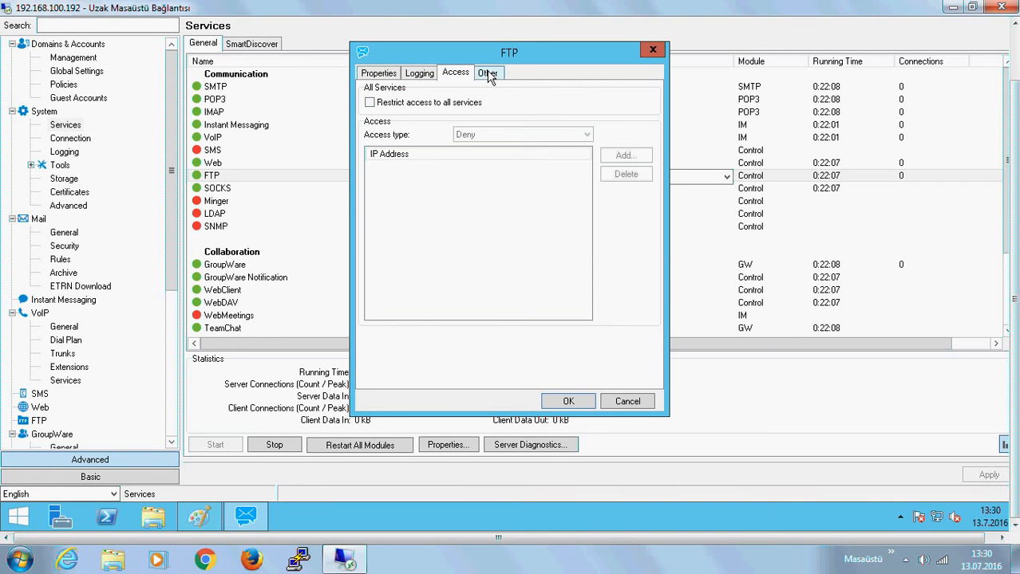
{"action": "left_click", "coordinate": [490, 74]}
{"action": "left_click", "coordinate": [462, 76]}
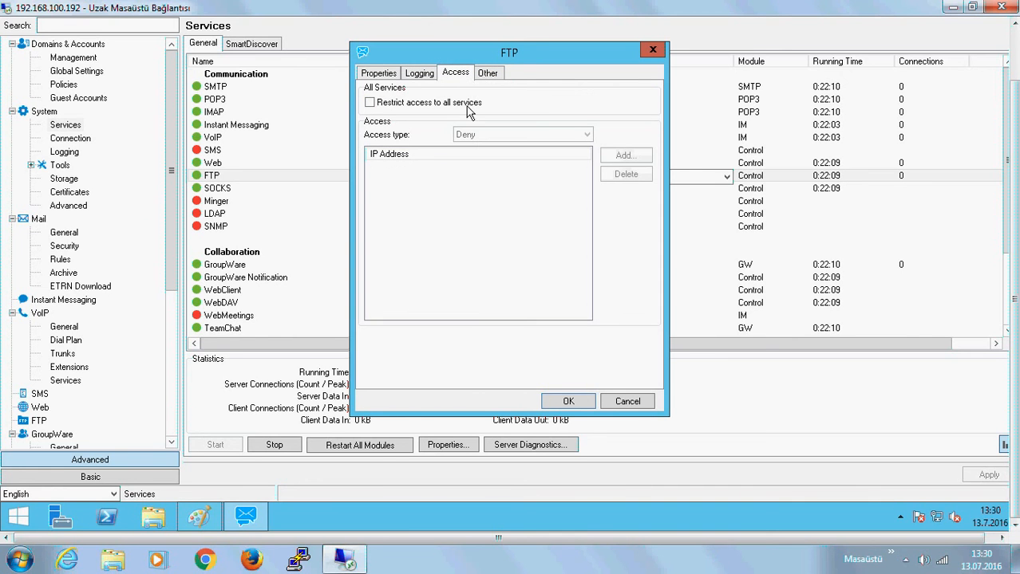
{"action": "left_click", "coordinate": [493, 77]}
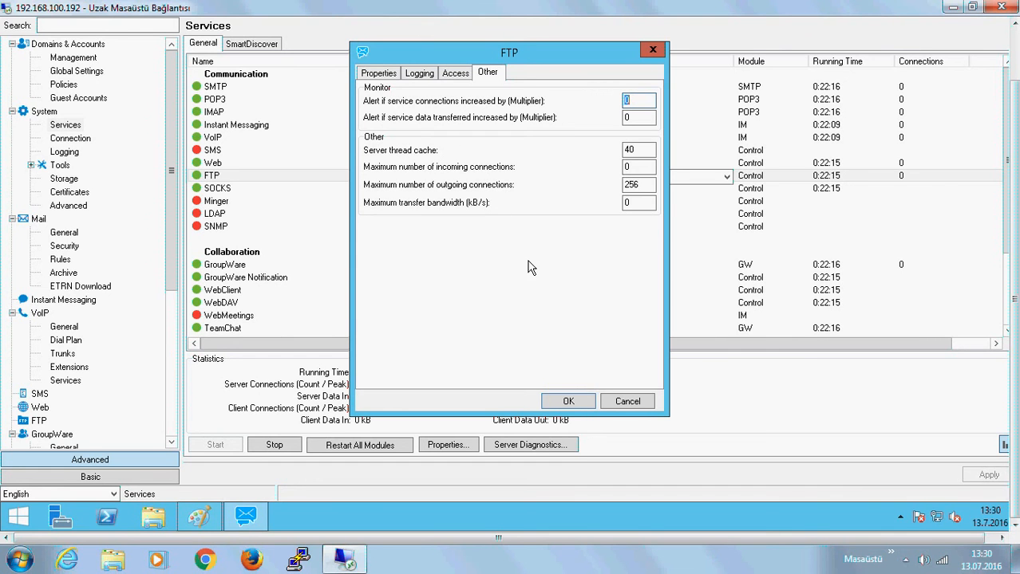
{"action": "left_click", "coordinate": [582, 404]}
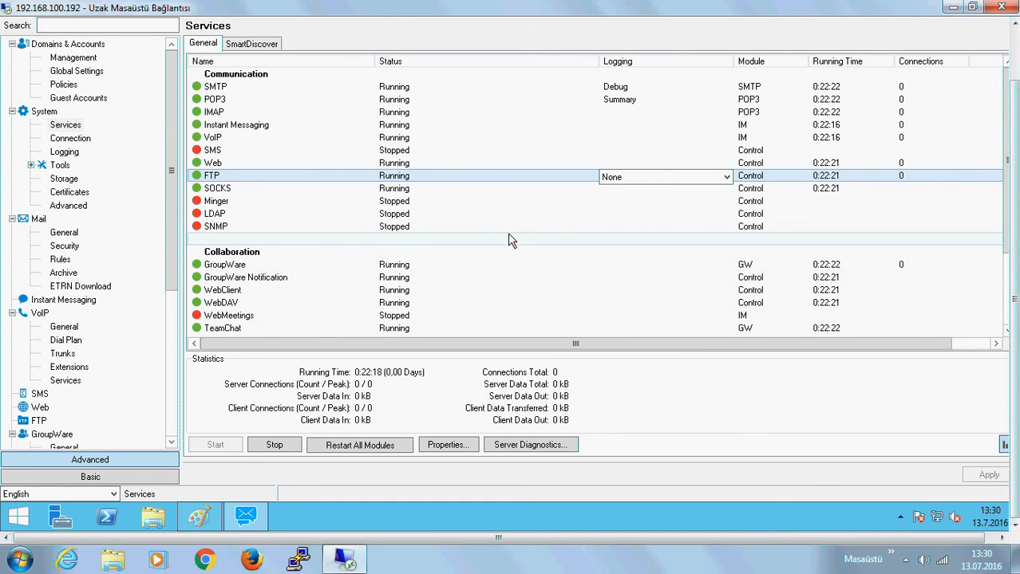